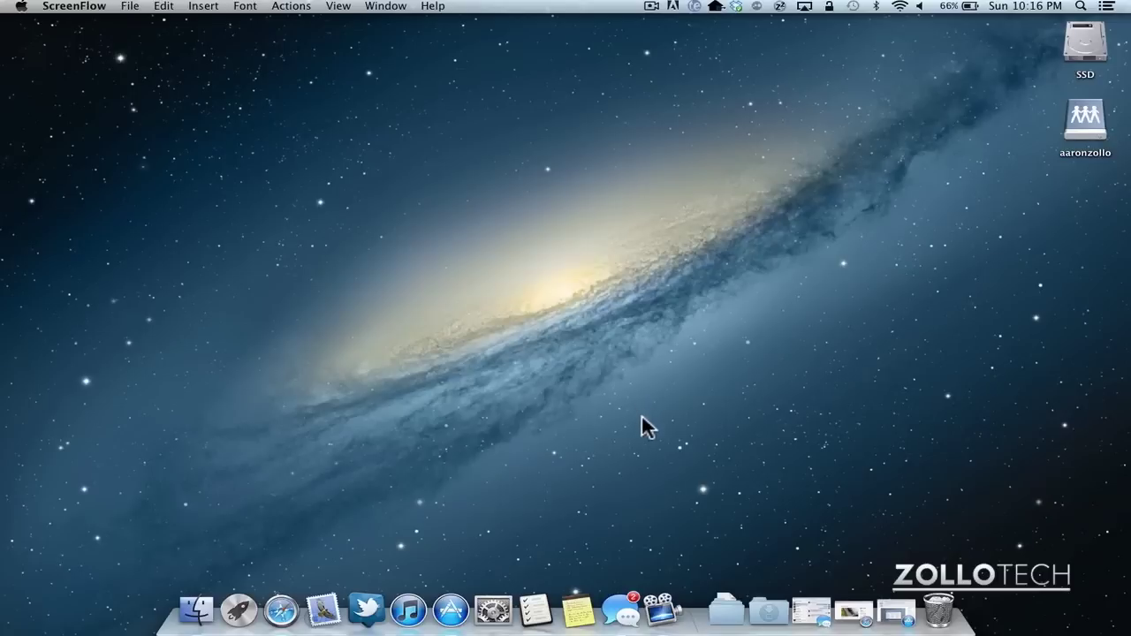
Step: Restore the Zollotech Safari window and confirm in About Safari that it is version 6.0 (8536.25)
left_click(854, 610)
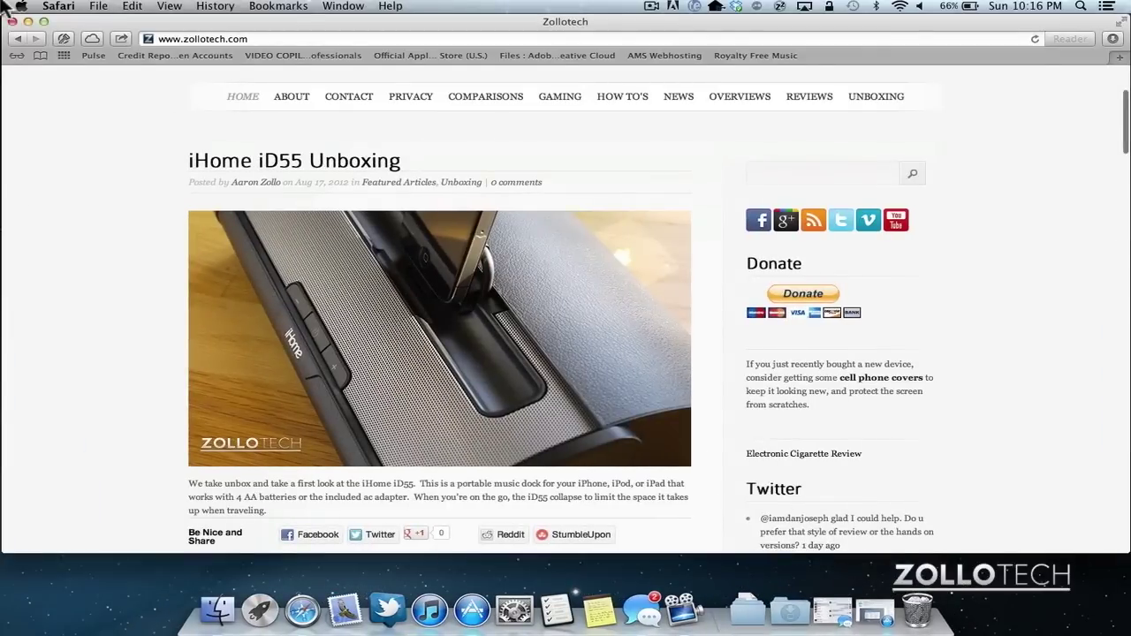
left_click(56, 6)
left_click(75, 23)
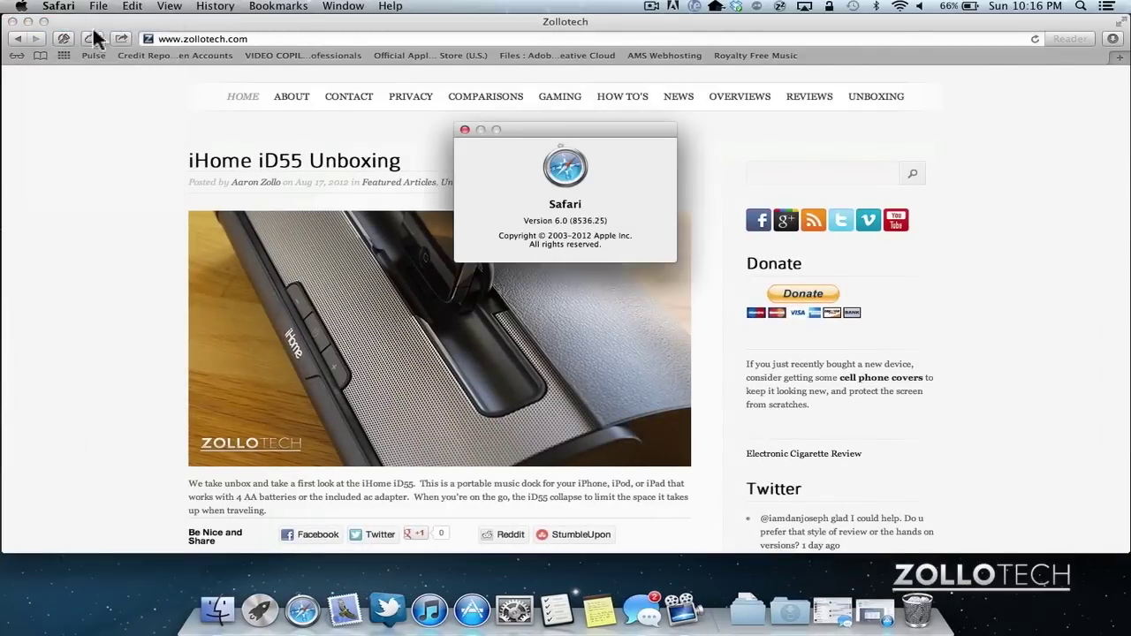
left_click(464, 130)
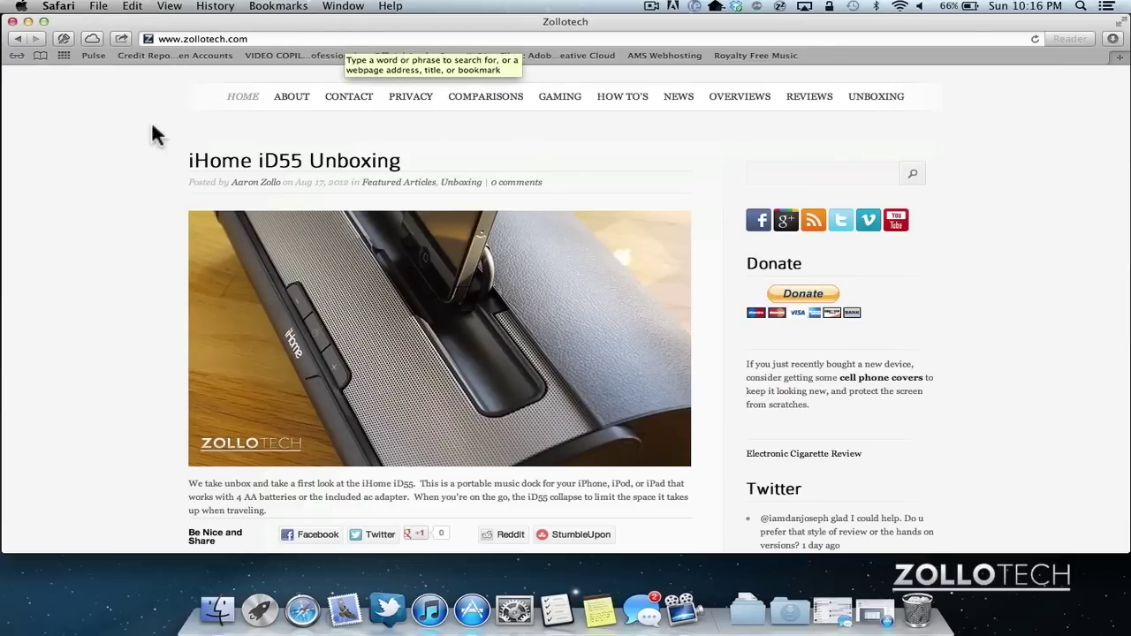
Step: Open Safari's Privacy preferences, which list 415 websites storing cookies or other data
left_click(69, 7)
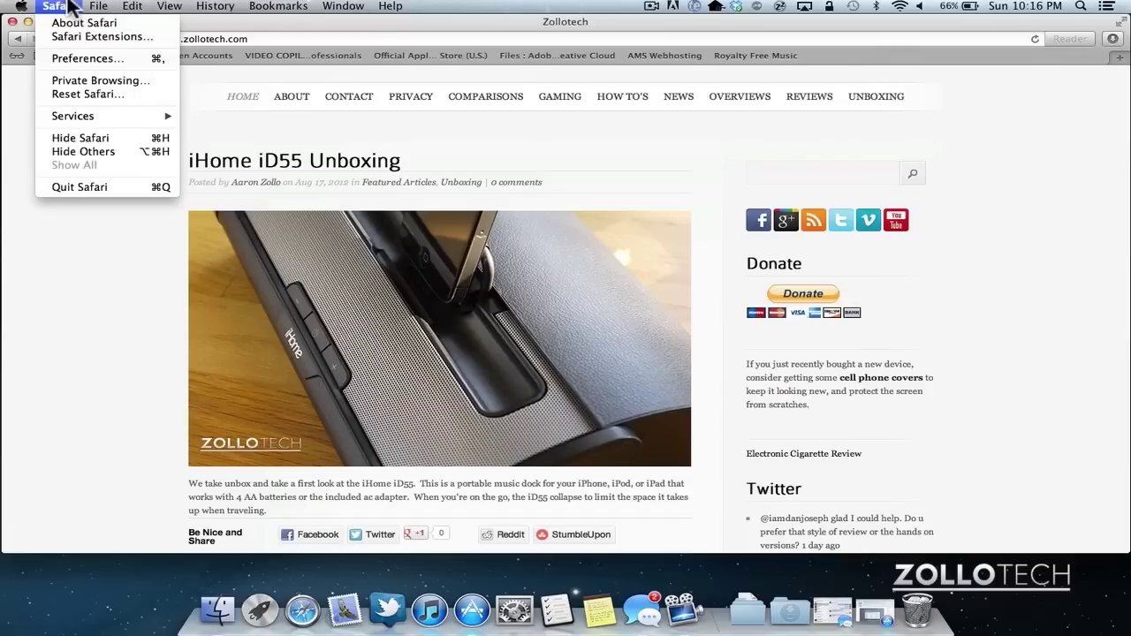
left_click(89, 56)
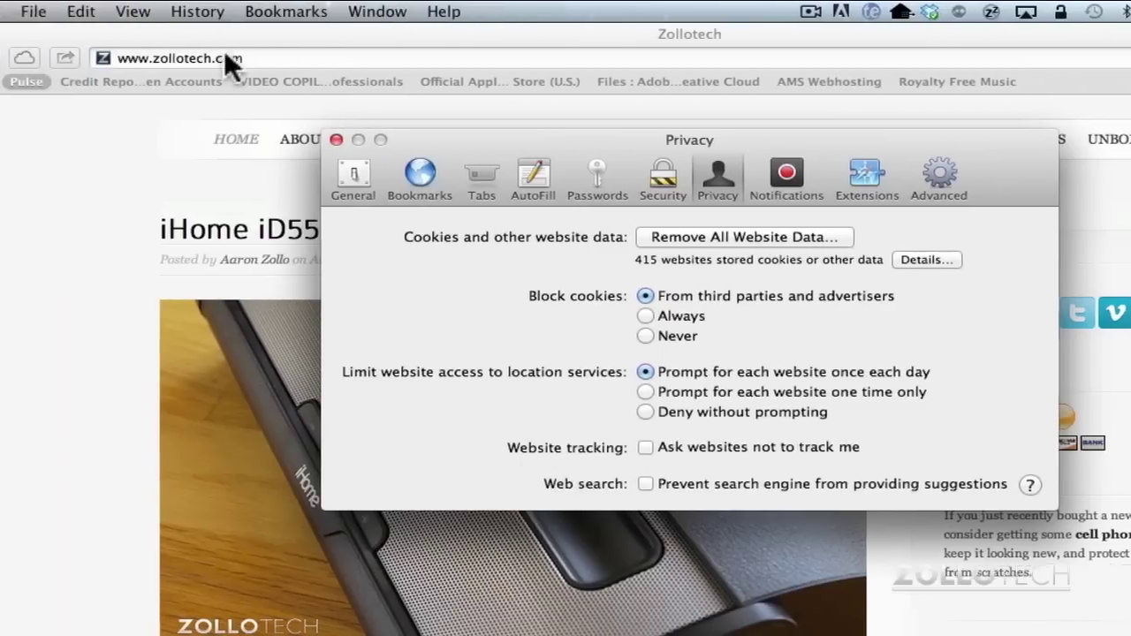
Step: Enter 'zoll' in the address bar and browse its search and history suggestions, such as Zollotech › Log In
left_click(99, 55)
type("zoll")
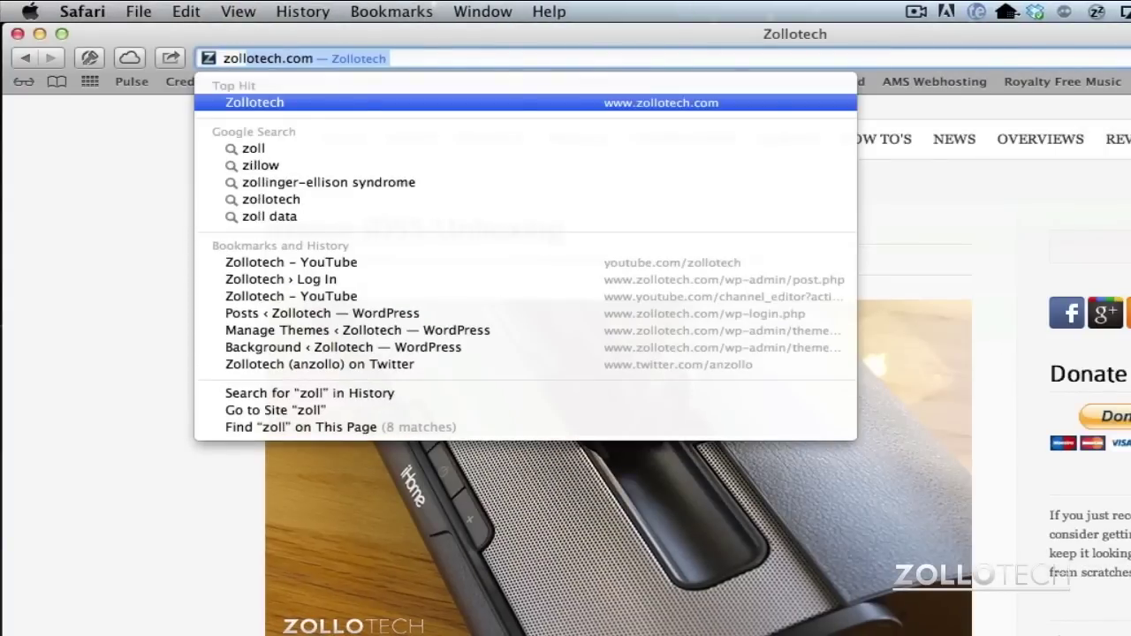
key("Down")
key("Down")
key("Down")
key("Down")
key("Down")
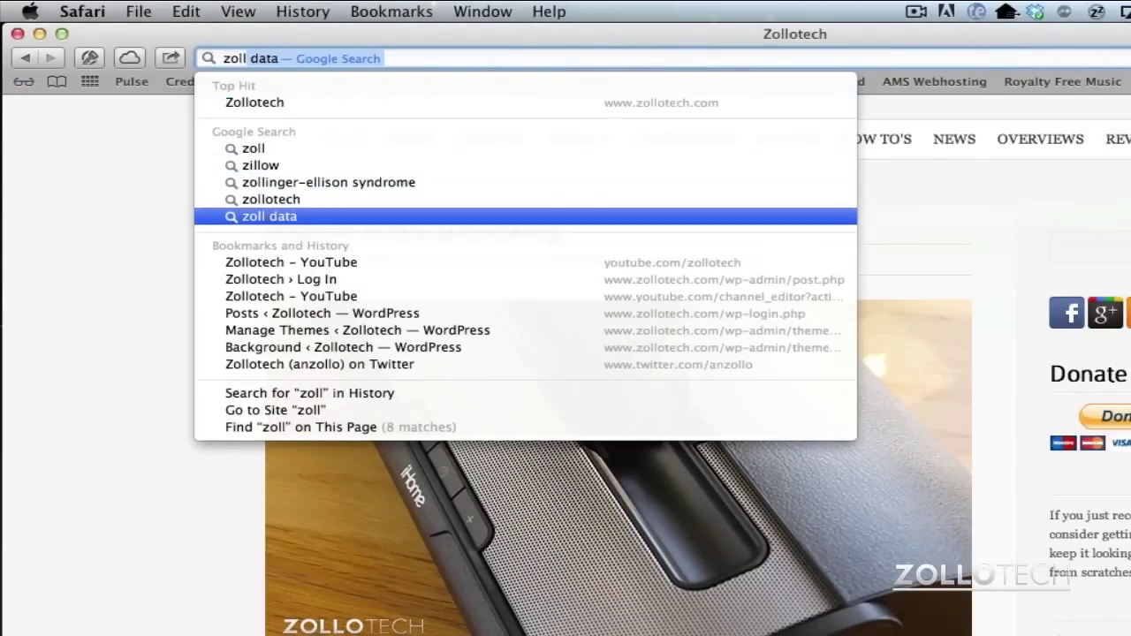
key("Down")
key("Down")
key("Down")
key("Up")
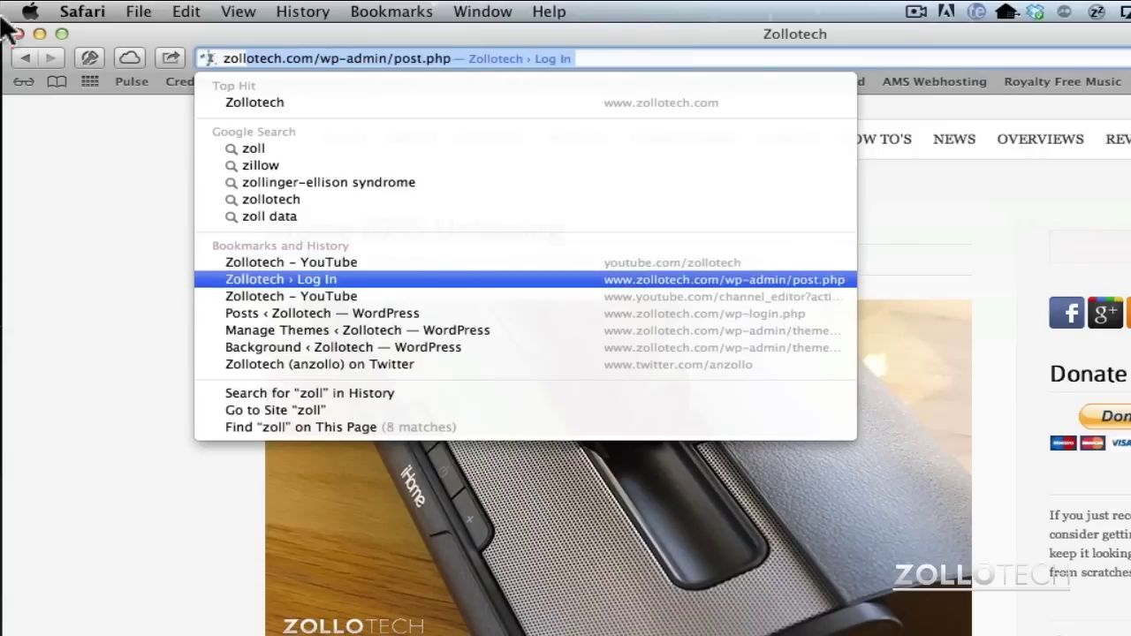
Step: Dismiss the suggestions with 'zoll' still entered, then reopen and close the Privacy preferences
key("Escape")
key("Escape")
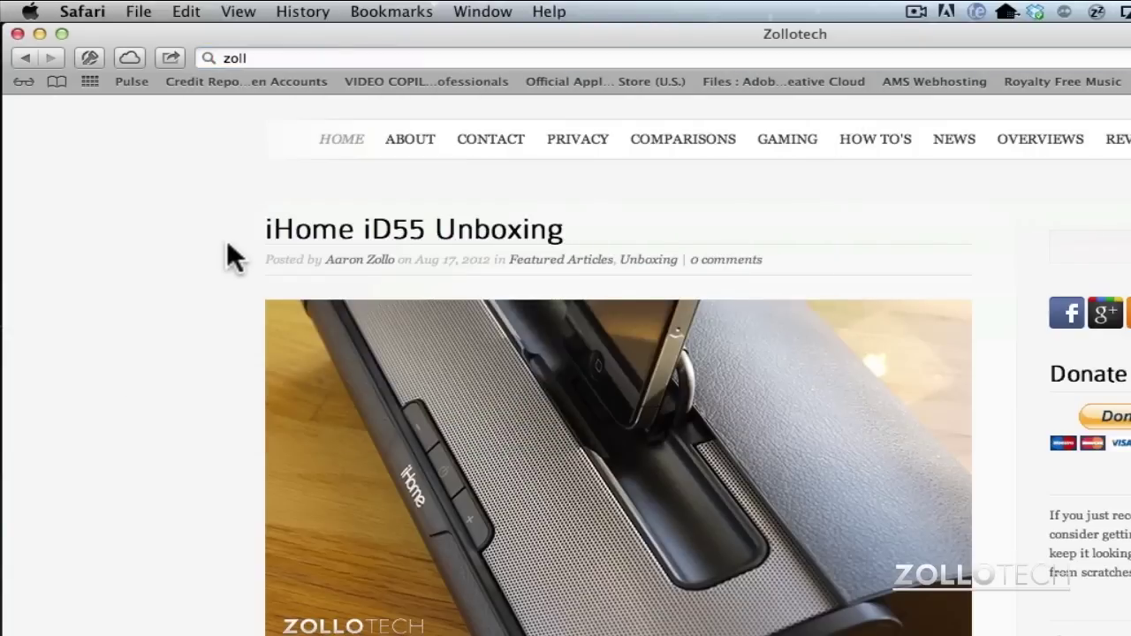
left_click(83, 12)
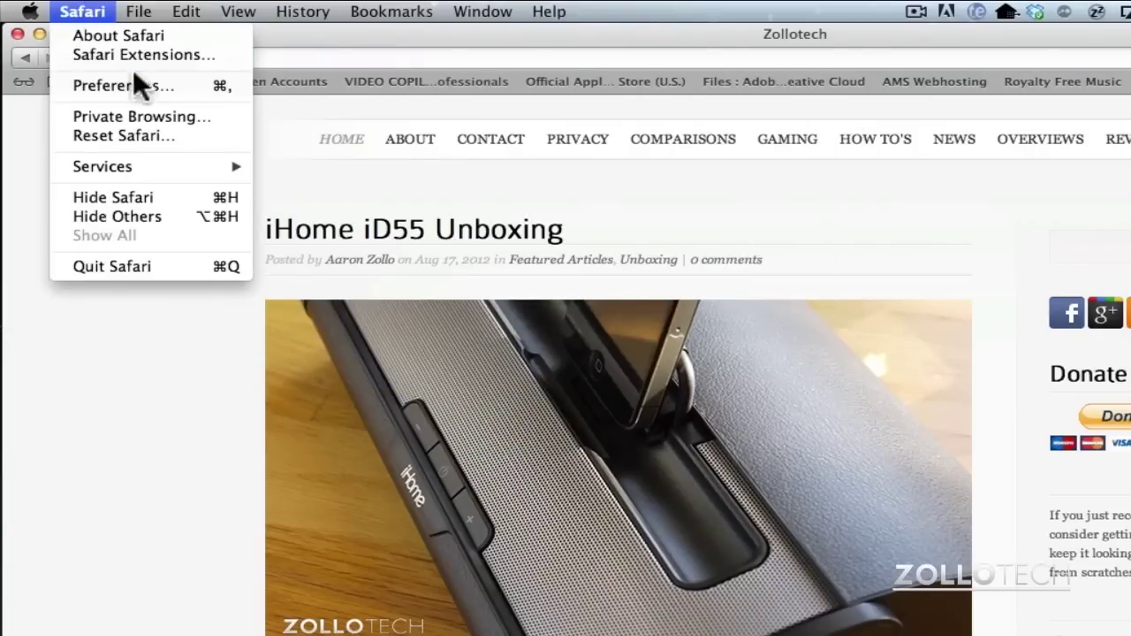
left_click(134, 79)
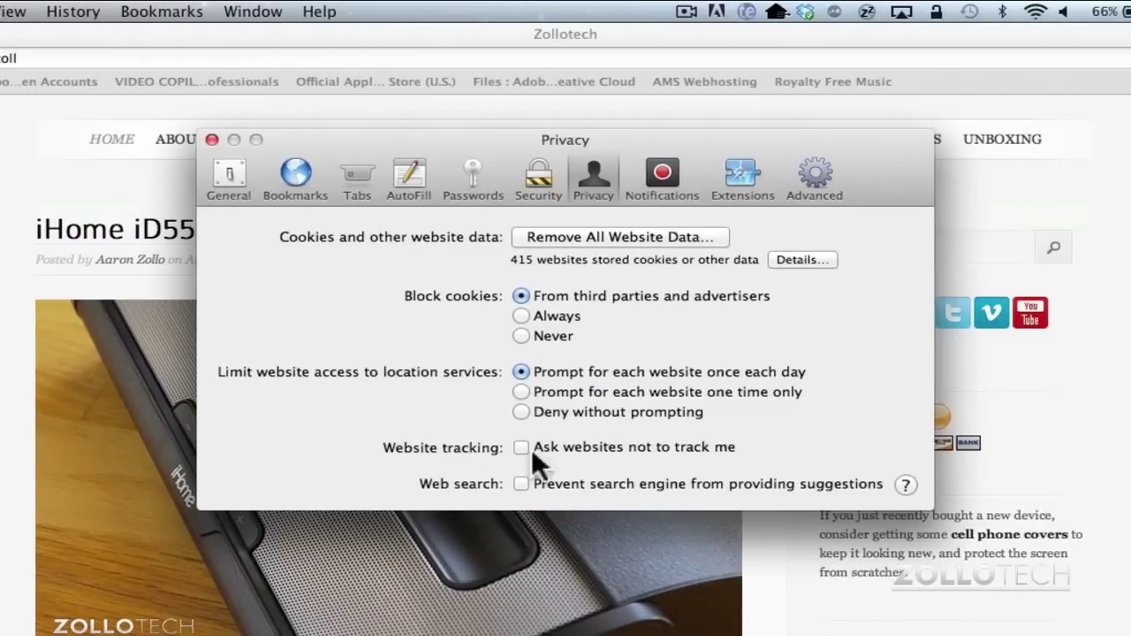
left_click(212, 139)
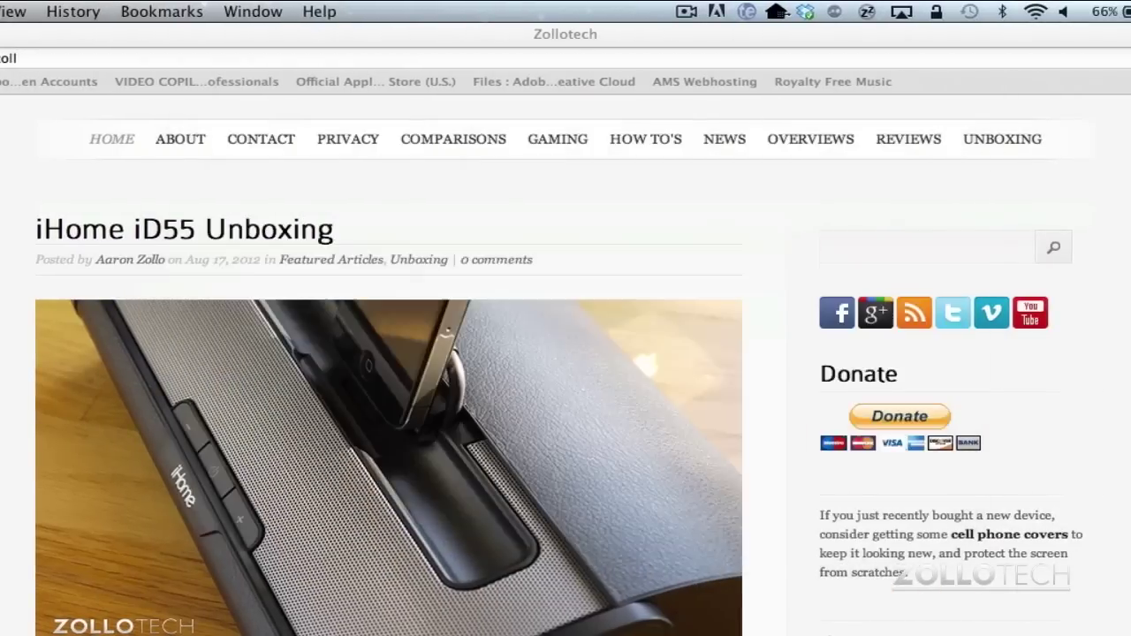
Step: Replace the address text with 'zollo', then 'enga' without the Engadget completion, and dismiss the suggestions
left_click(19, 59)
key("BackSpace")
key("BackSpace")
key("BackSpace")
key("BackSpace")
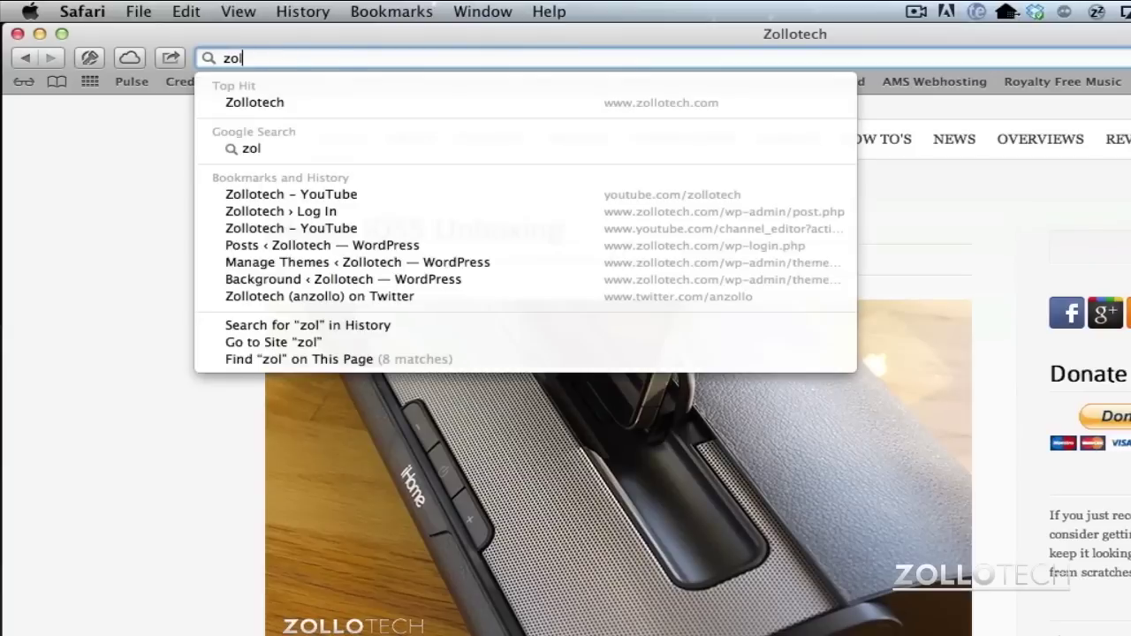
type("zollo")
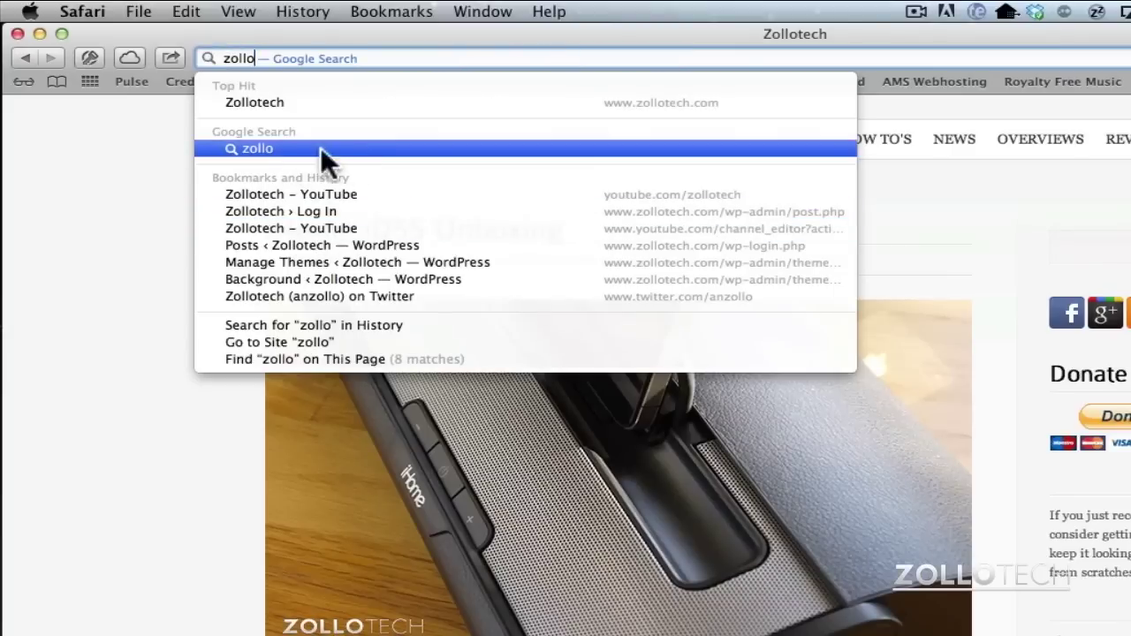
key("super+a")
type("enga")
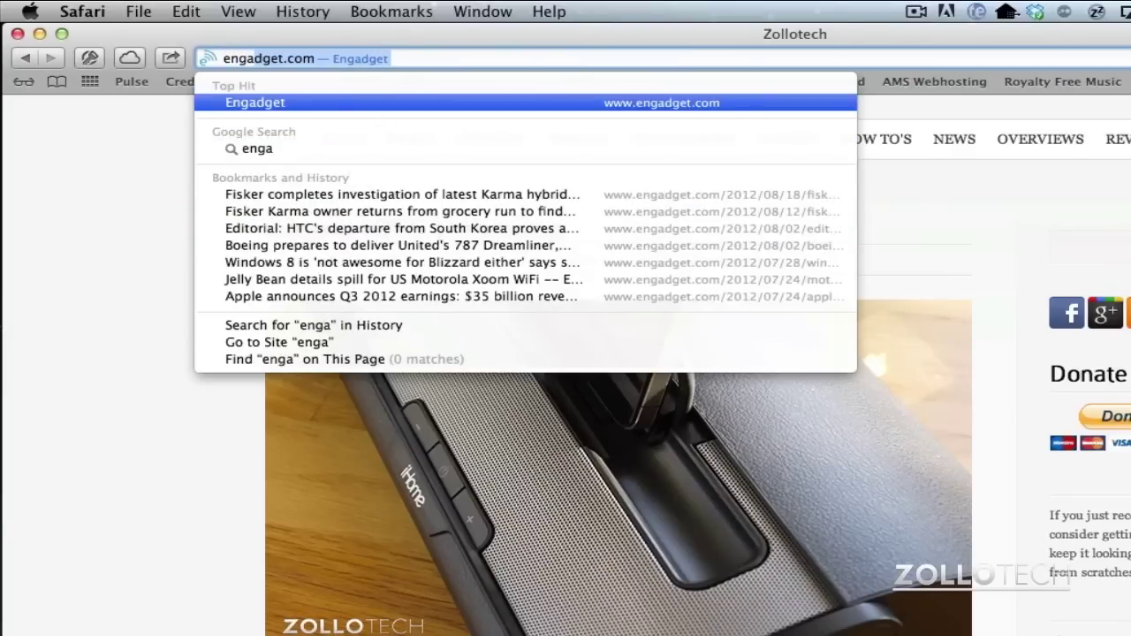
key("BackSpace")
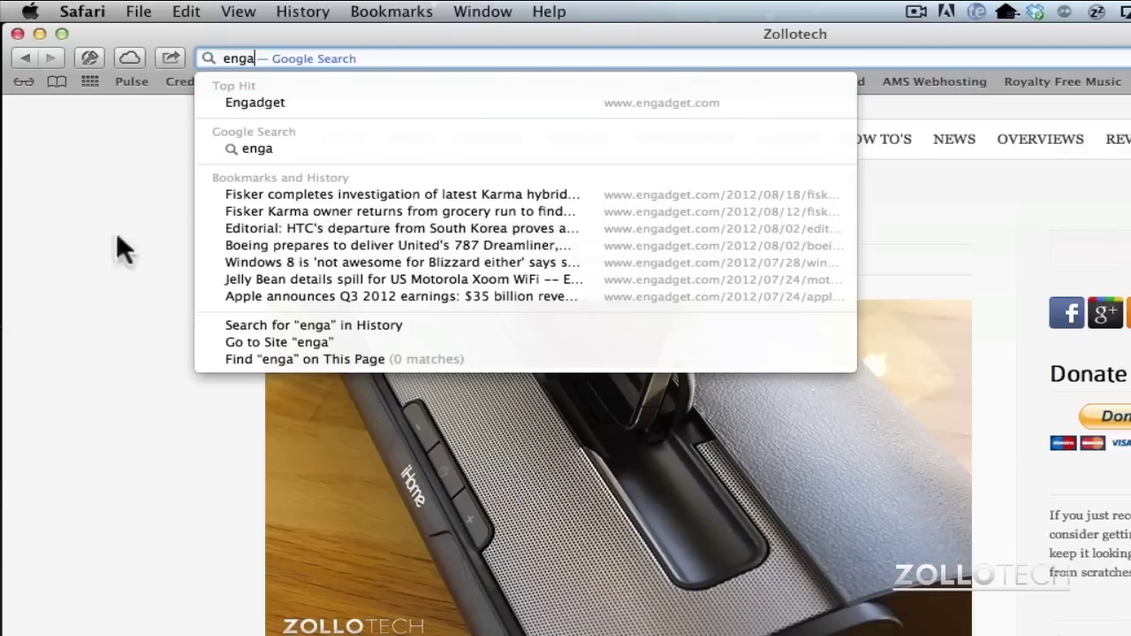
left_click(107, 320)
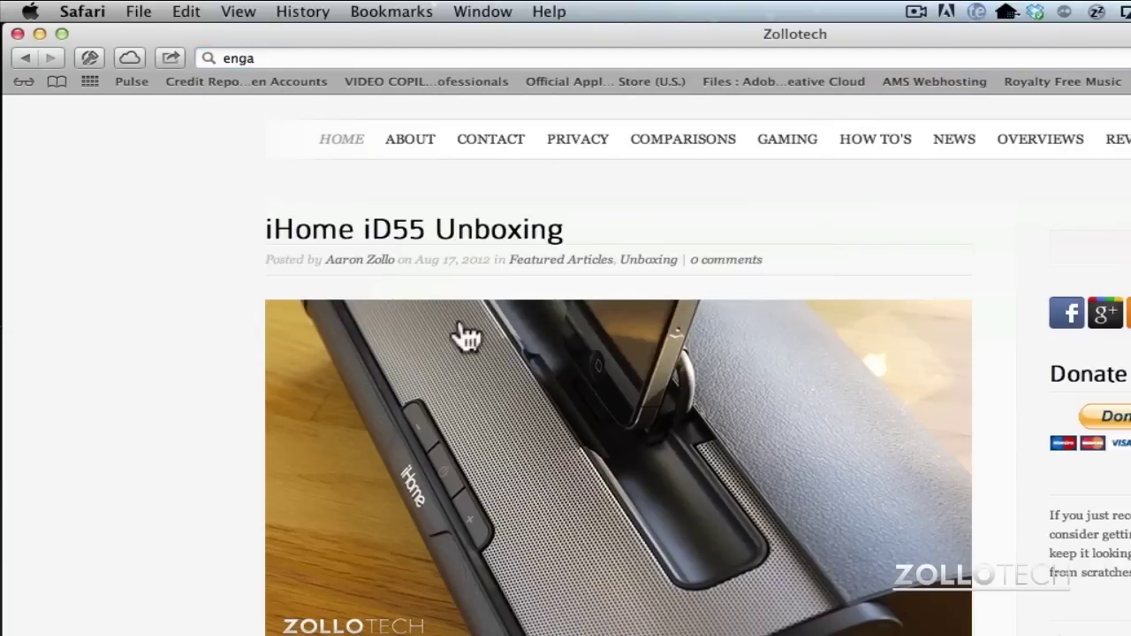
Step: Reopen and close the Privacy preferences, then minimize the Safari window
left_click(84, 10)
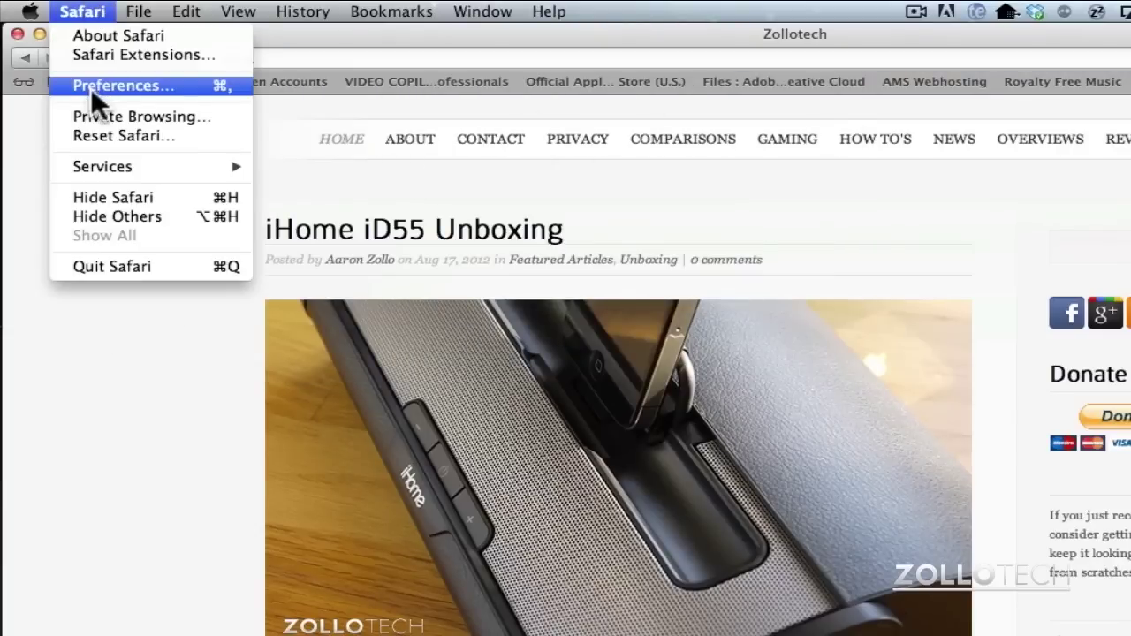
left_click(90, 87)
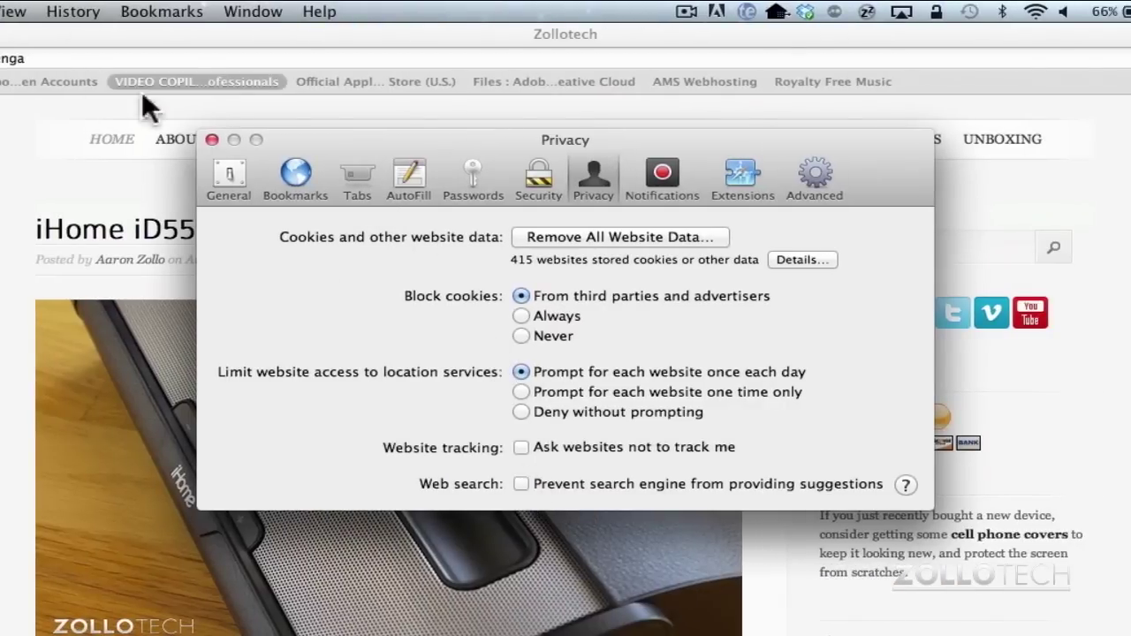
left_click(212, 139)
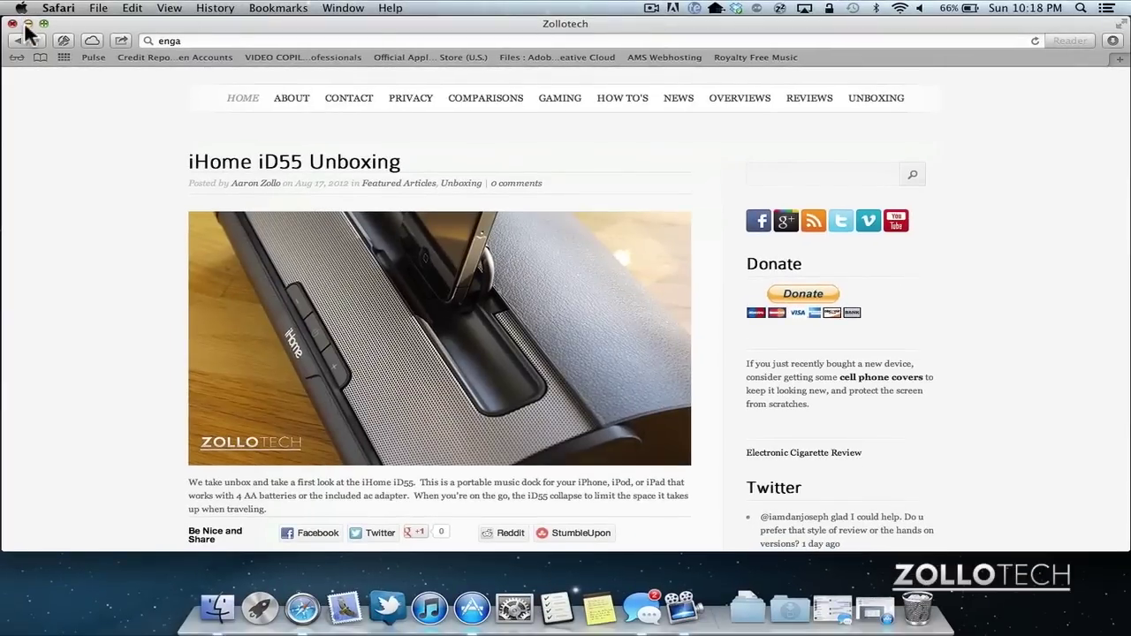
left_click(28, 23)
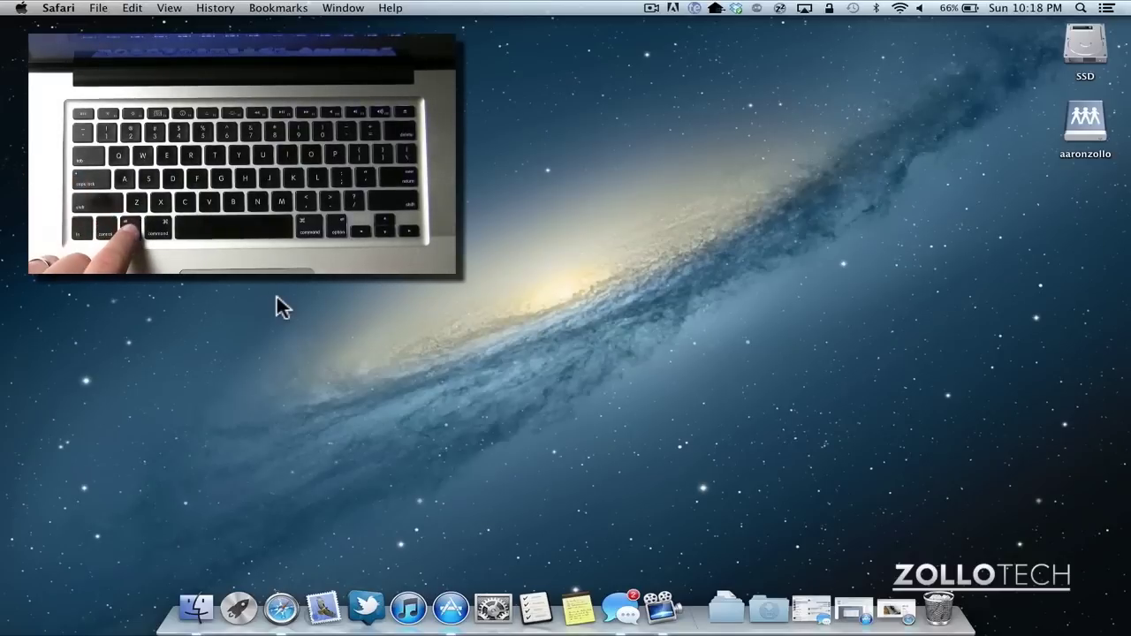
Step: Open the Sound input settings with Option+Volume Up, then the Display settings with Option+F1
scroll(281, 306, "up", 3)
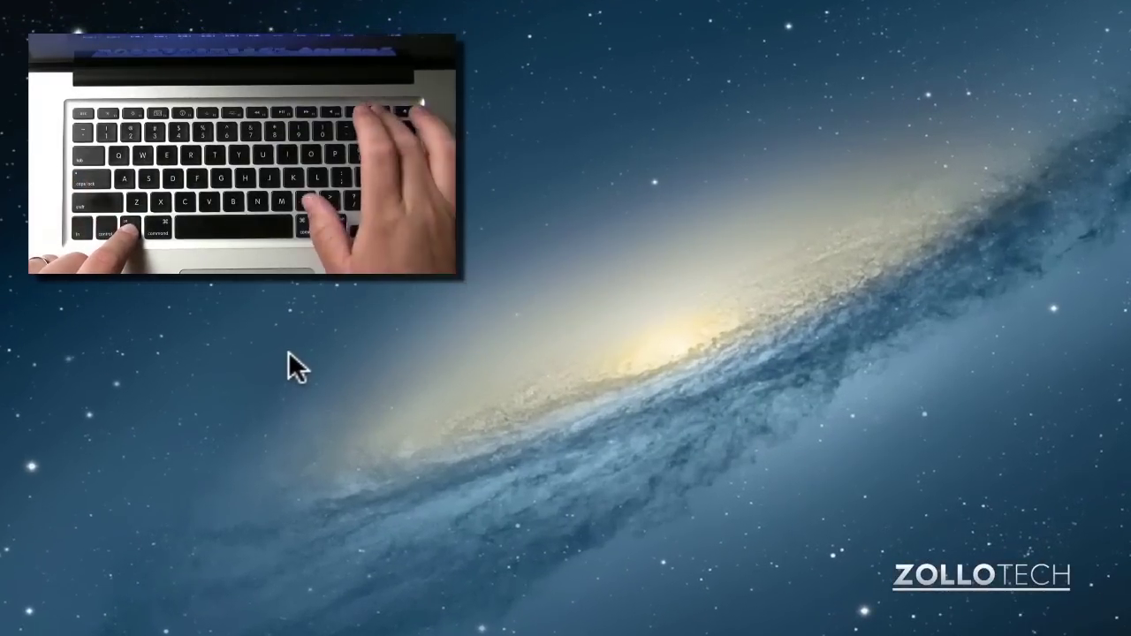
key("alt+XF86AudioRaiseVolume")
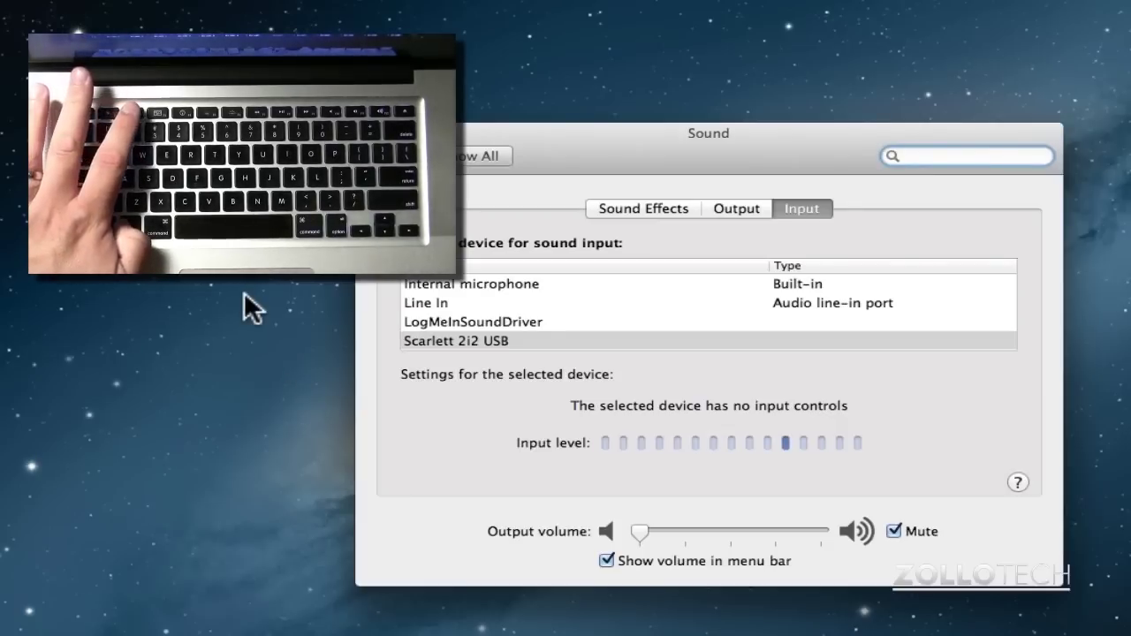
key("alt+F1")
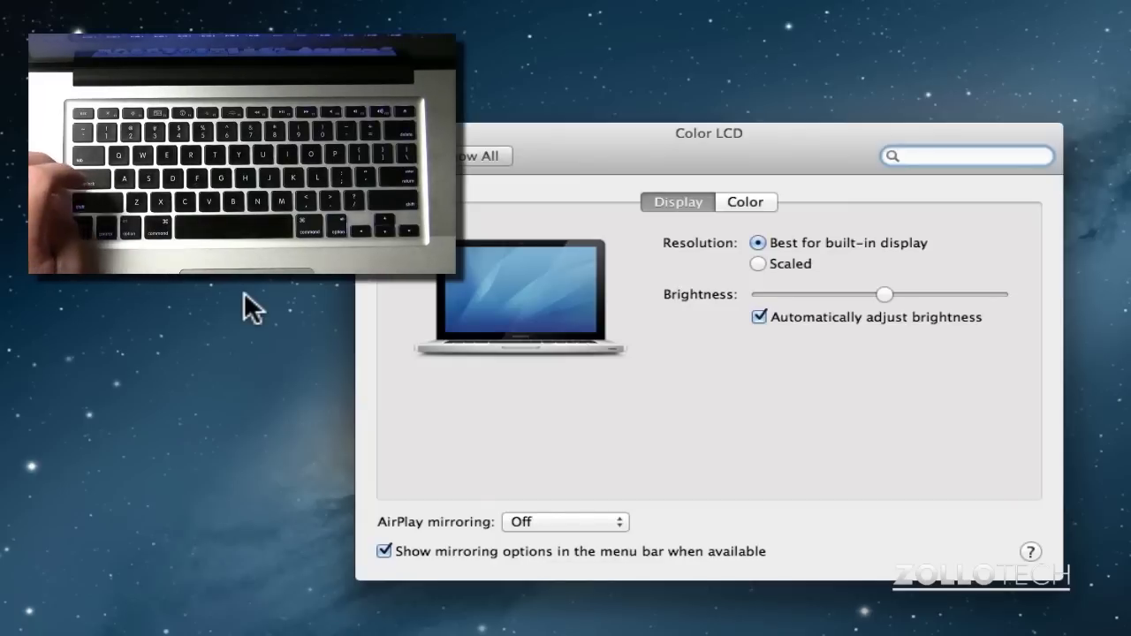
Step: Open the Keyboard settings with Option+F5, then the Display settings again with Option+F1
key("alt")
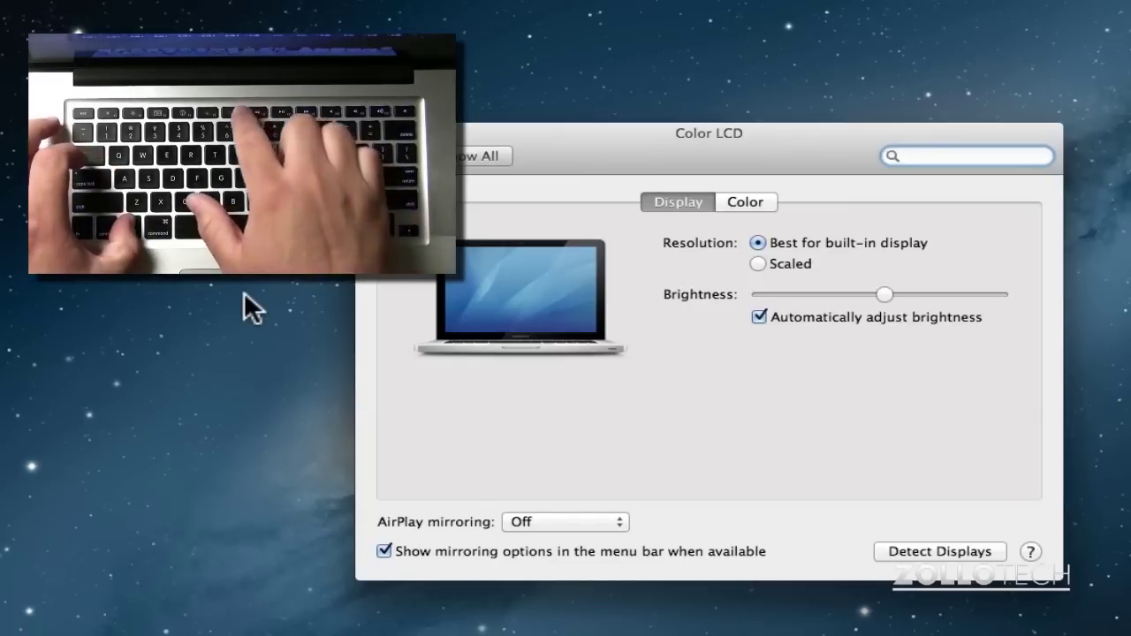
key("alt+F5")
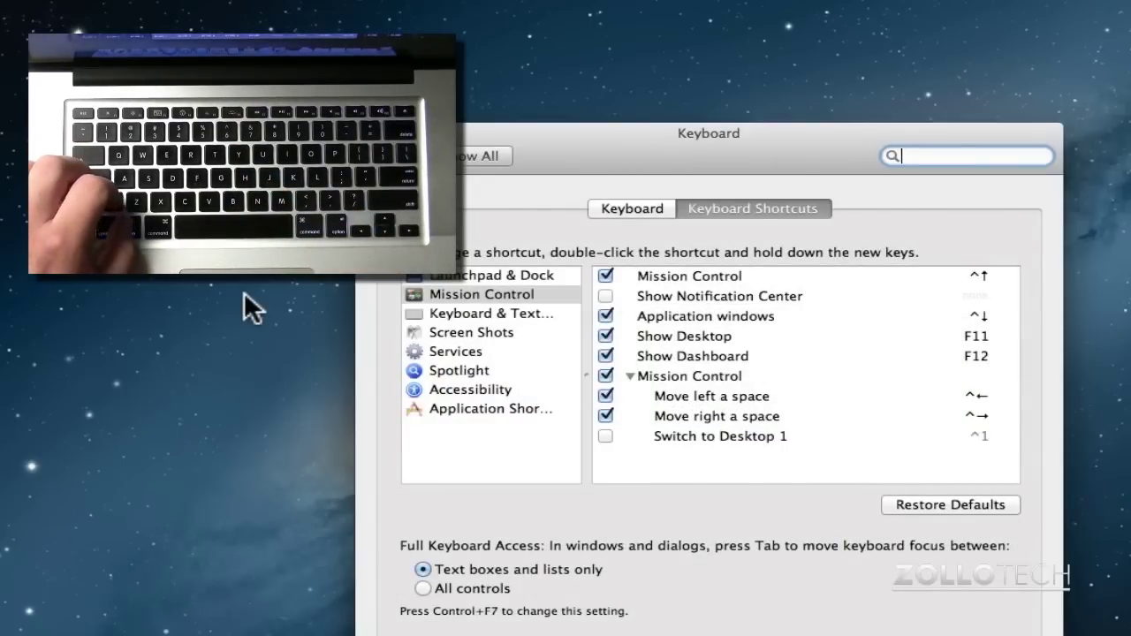
key("alt+F1")
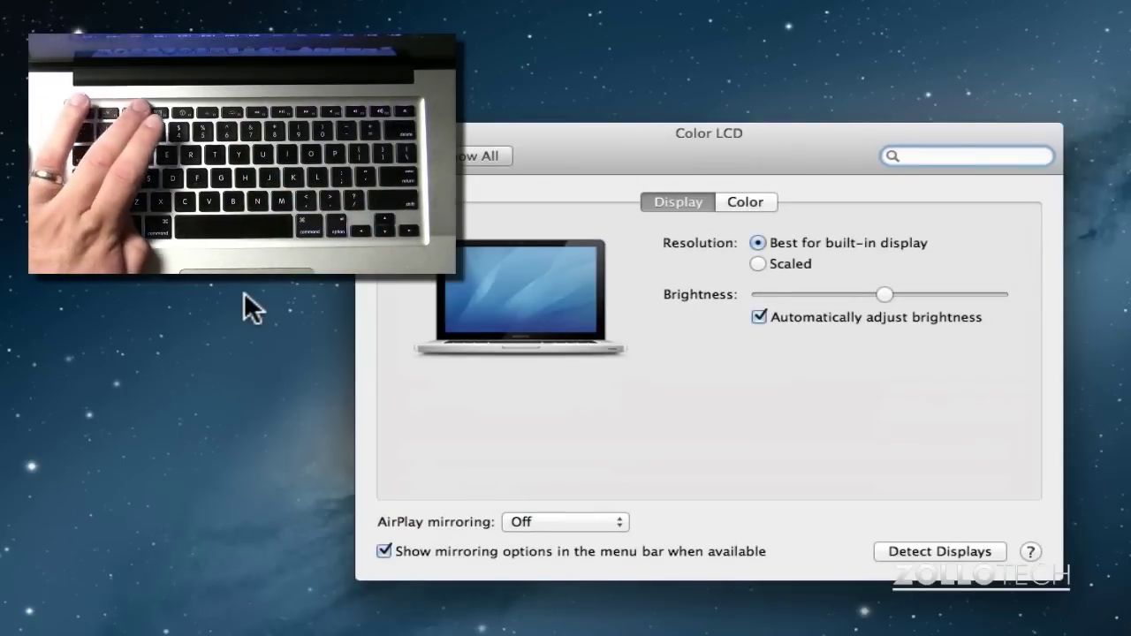
Step: Open the Mission Control settings with Option+F3, show all windows, then close System Preferences
key("alt+F3")
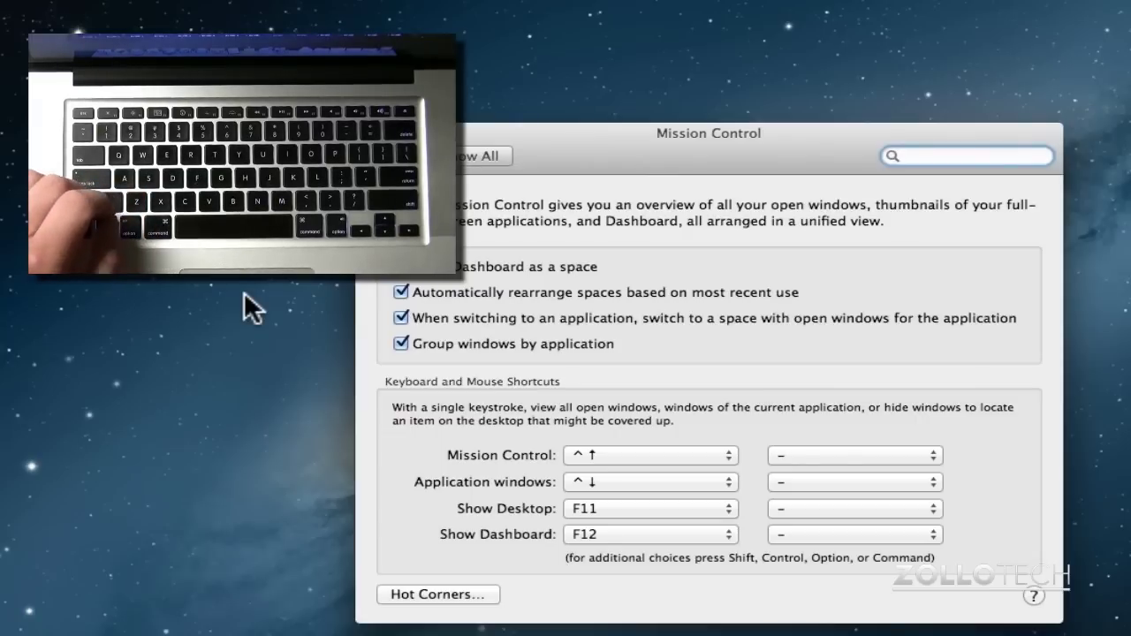
key("ctrl+Up")
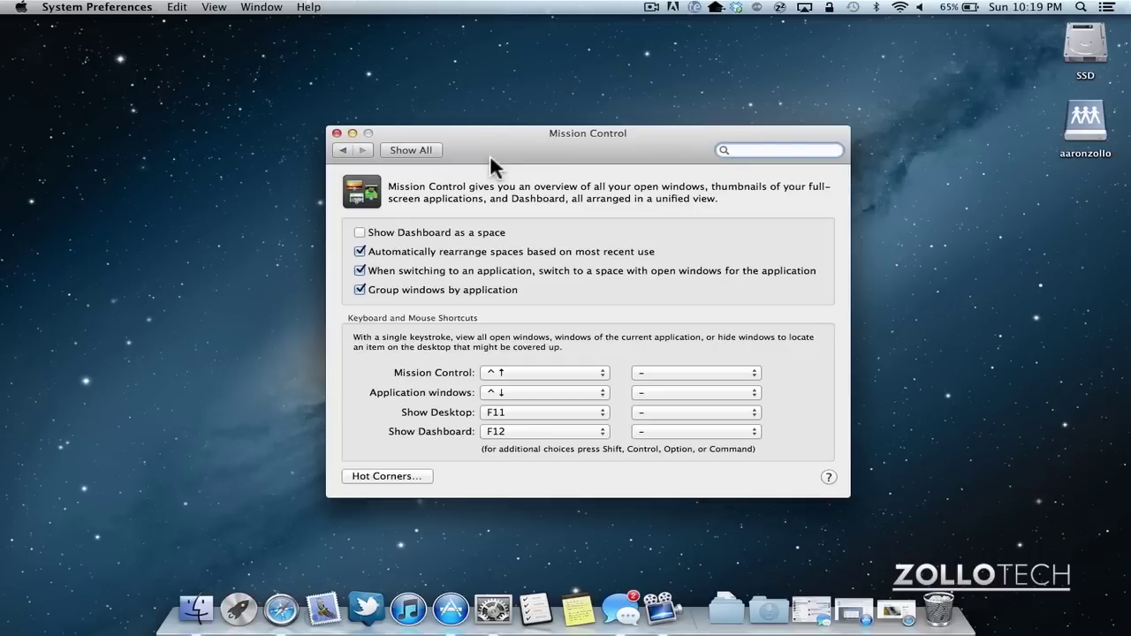
left_click(336, 133)
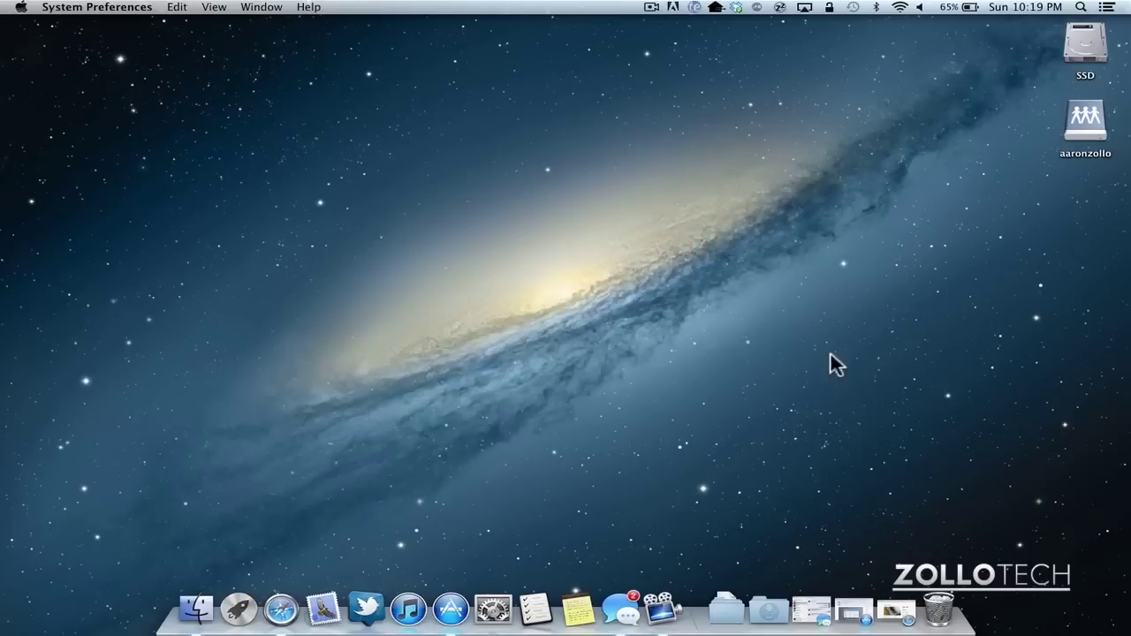
Step: Restore the minimized App Store window with the iBoostUp 3.3 product page
left_click(848, 599)
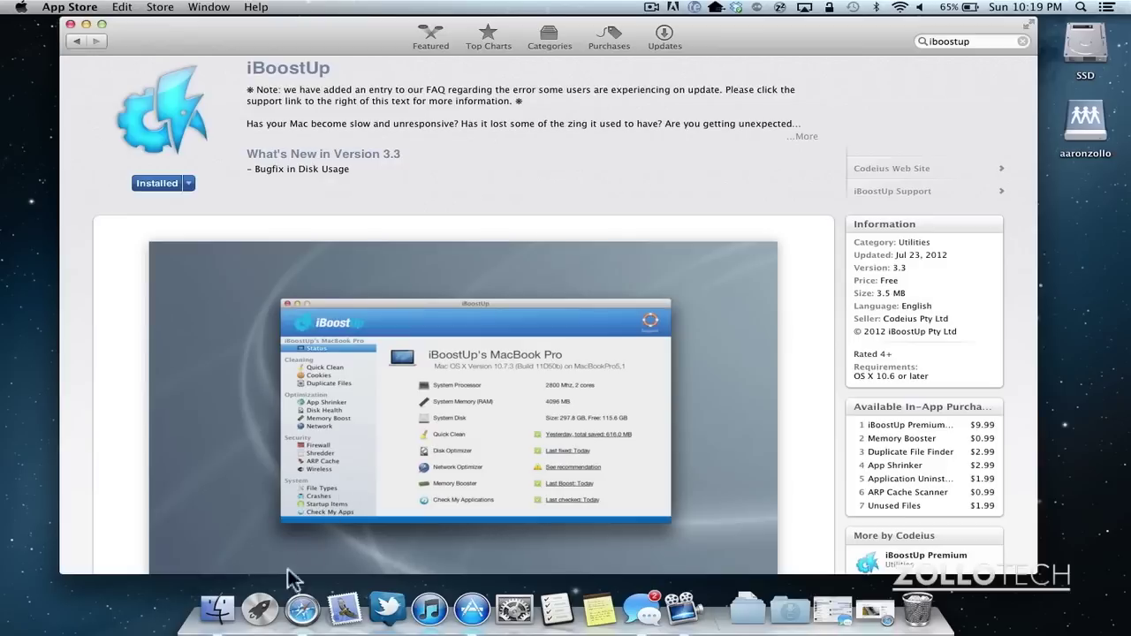
Step: Launch iBoostUp from a Spotlight search for 'iboo' to show its Status page
key("super+space")
type("iboo")
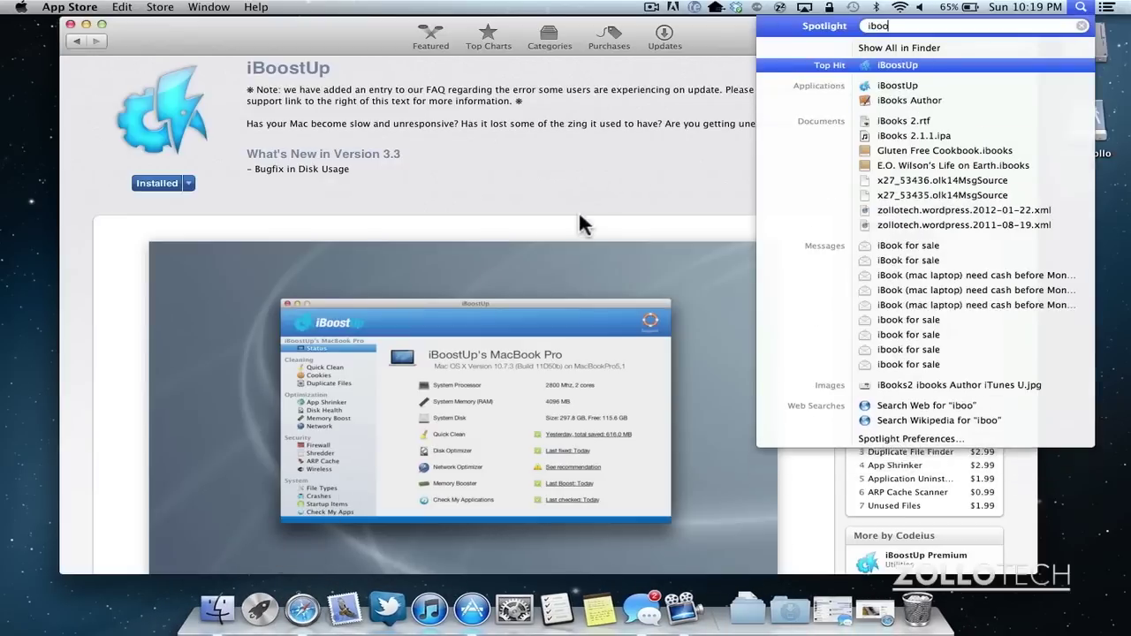
key("Return")
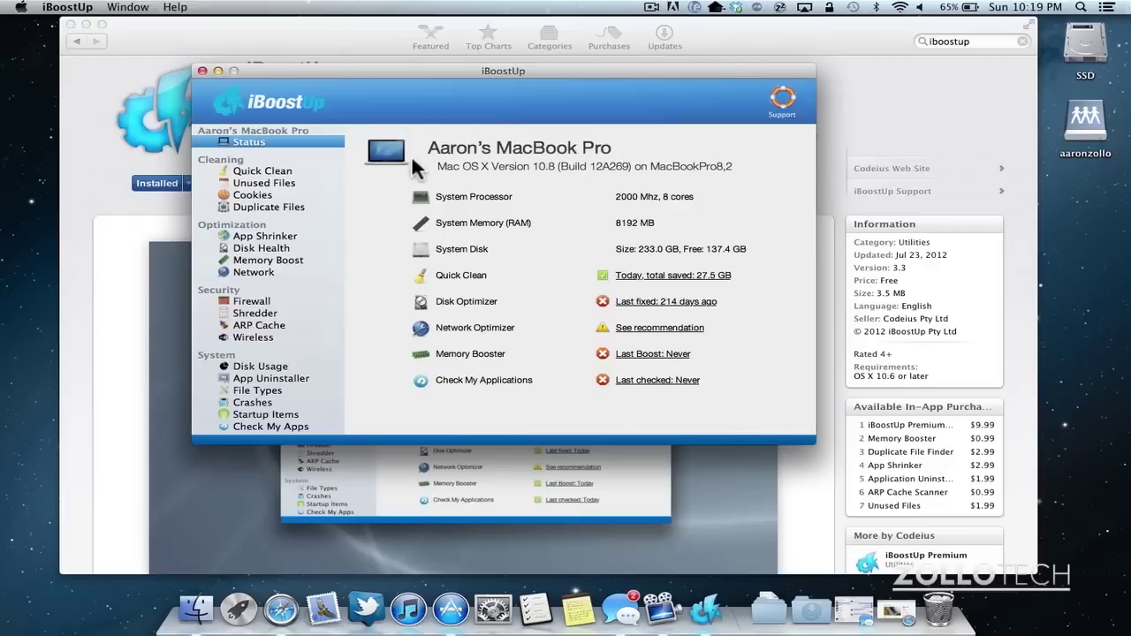
Step: Open Quick Clean and scroll its cleaners from System Log Cleaner to Empty Trash and back
left_click(270, 172)
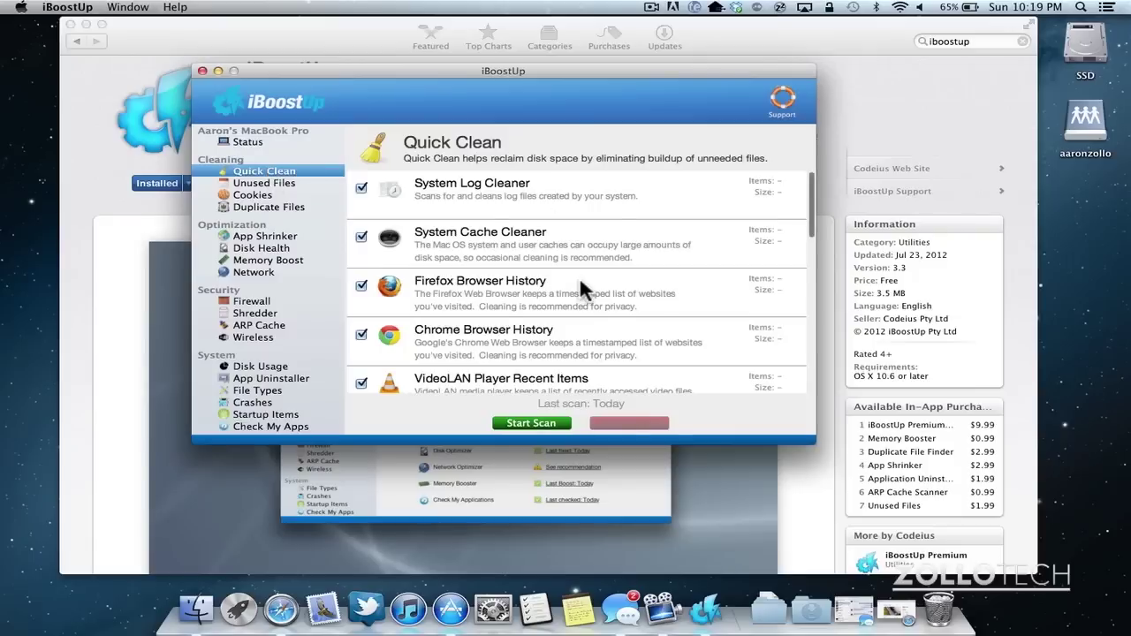
scroll(580, 282, "down", 4)
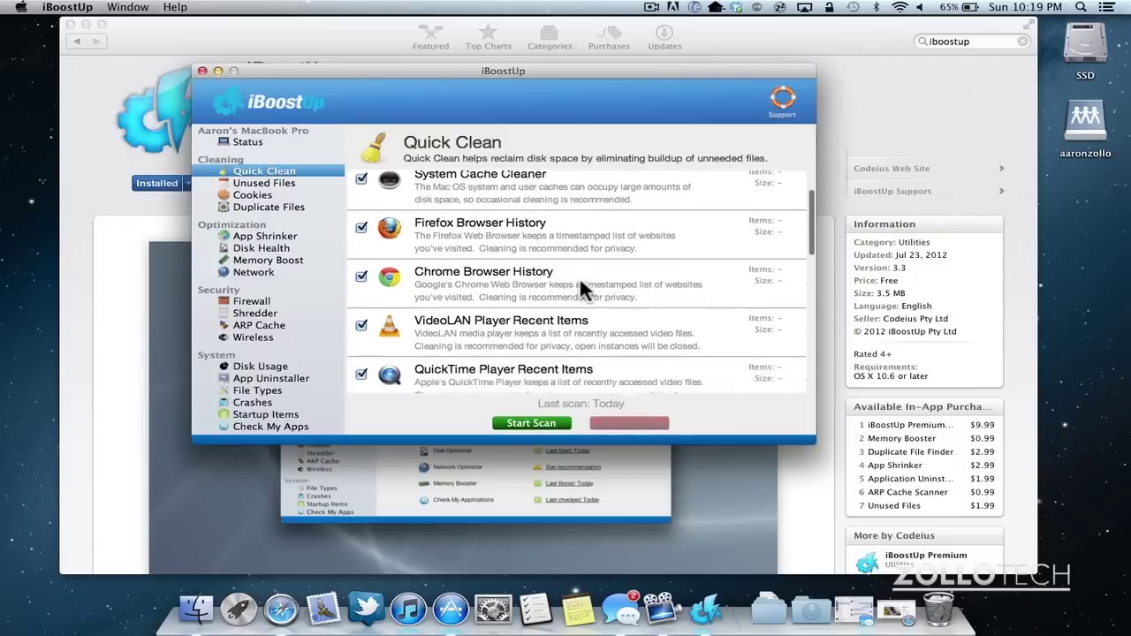
scroll(579, 275, "down", 6)
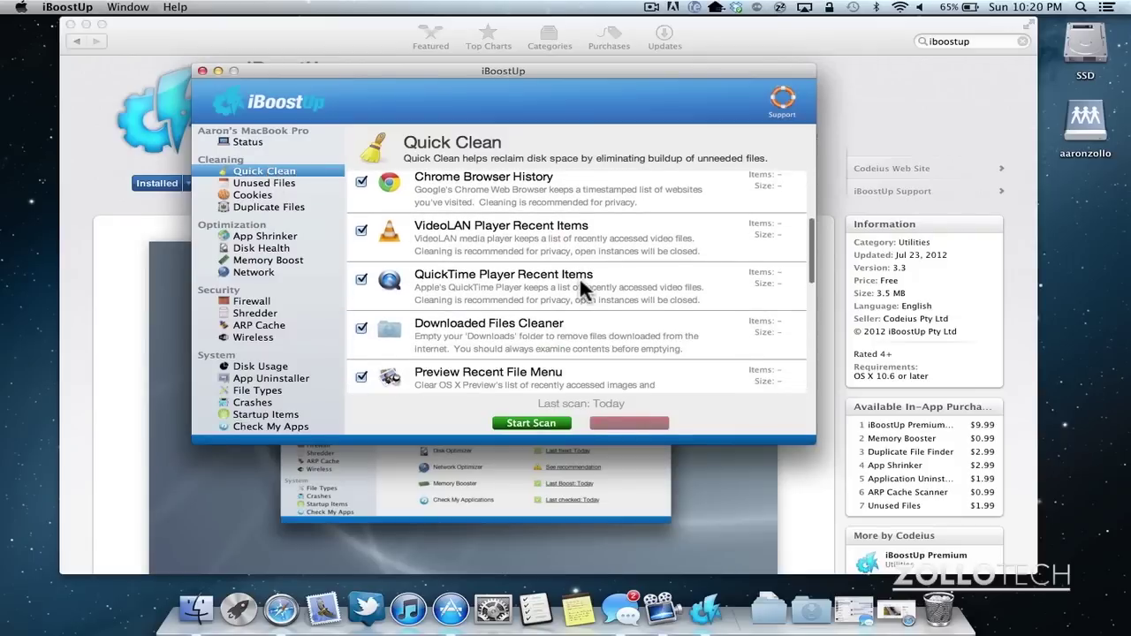
scroll(579, 276, "down", 12)
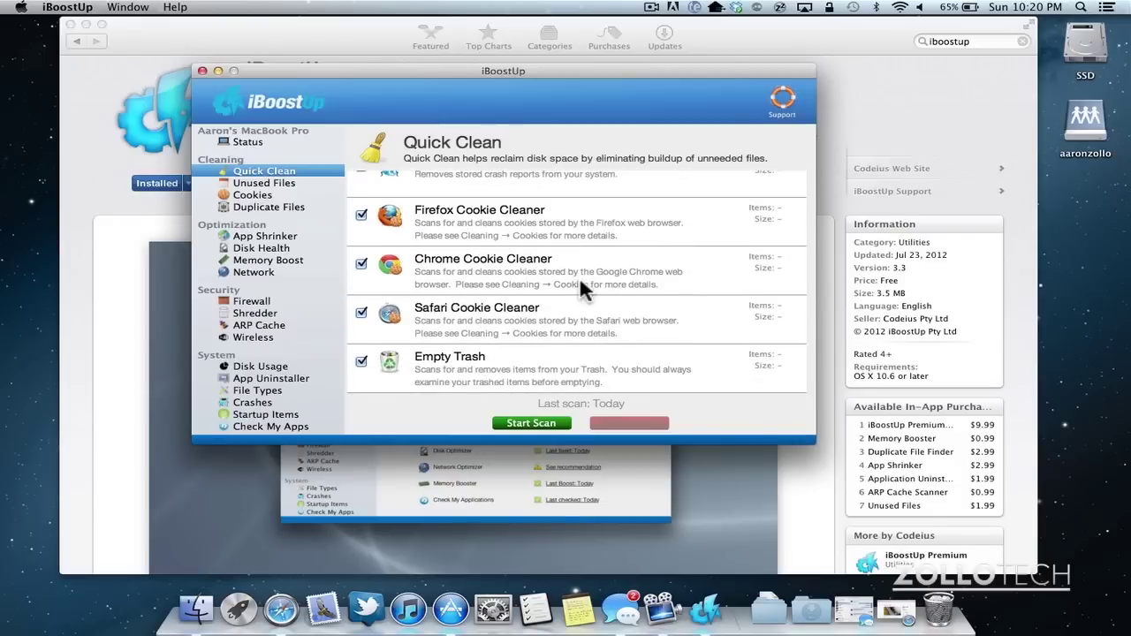
scroll(581, 283, "up", 15)
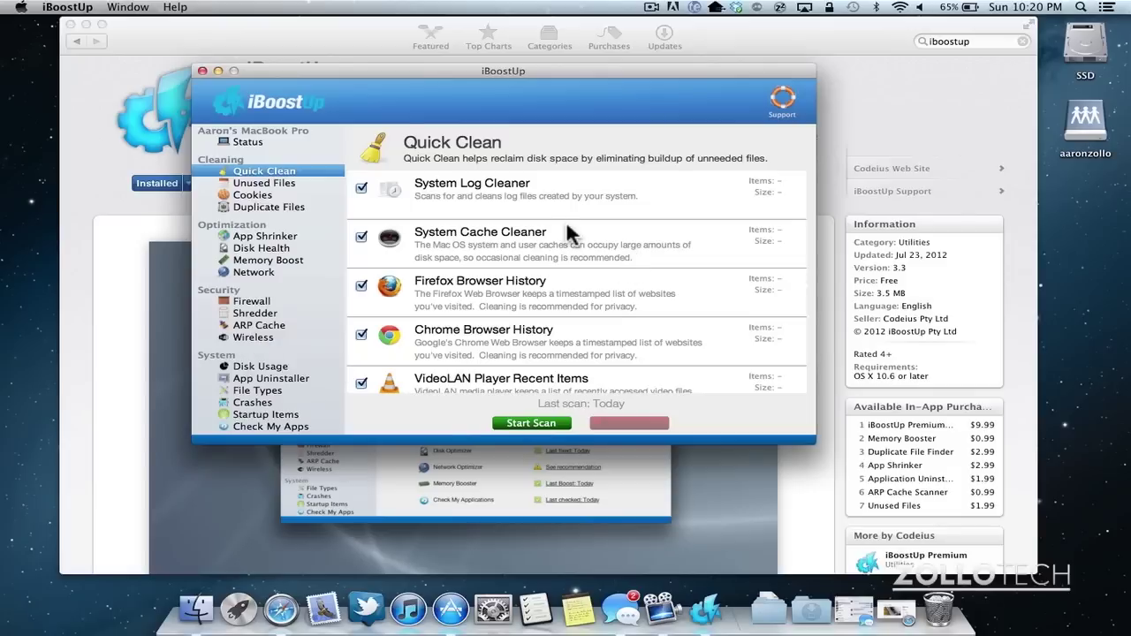
scroll(565, 221, "up", 1)
scroll(566, 221, "up", 1)
Step: Close the iBoostUp window and quit the app with Cmd+Q
left_click(203, 71)
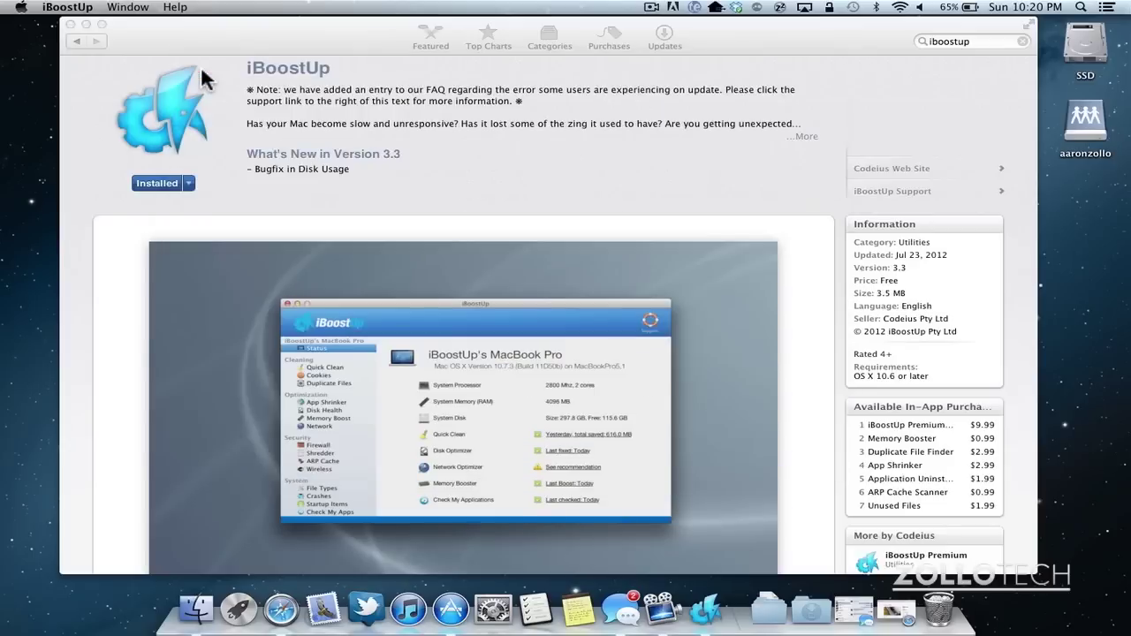
key("super+q")
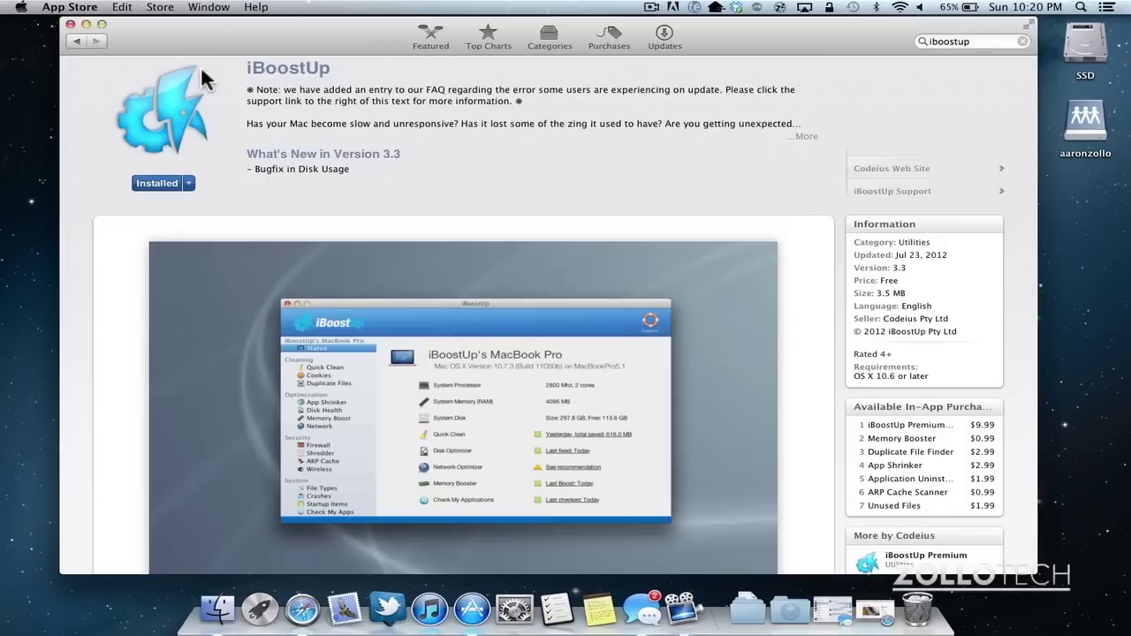